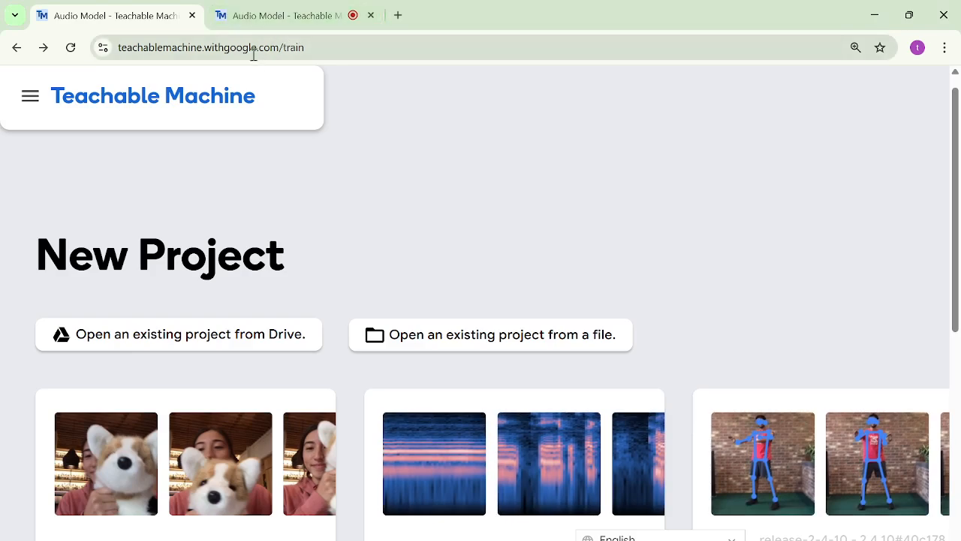
- Start a new audio project
{"action": "scroll", "coordinate": [530, 333], "scroll_direction": "down", "scroll_amount": 2}
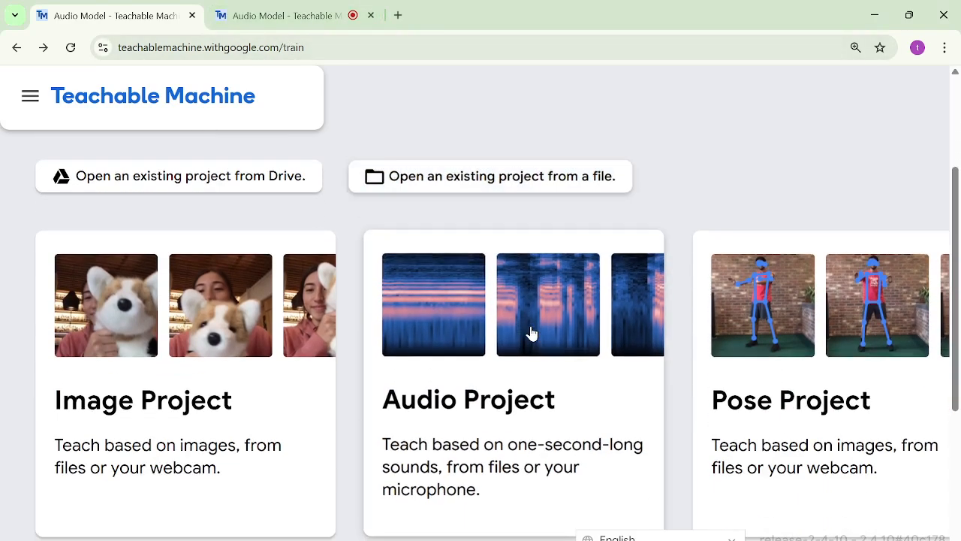
{"action": "left_click", "coordinate": [460, 418]}
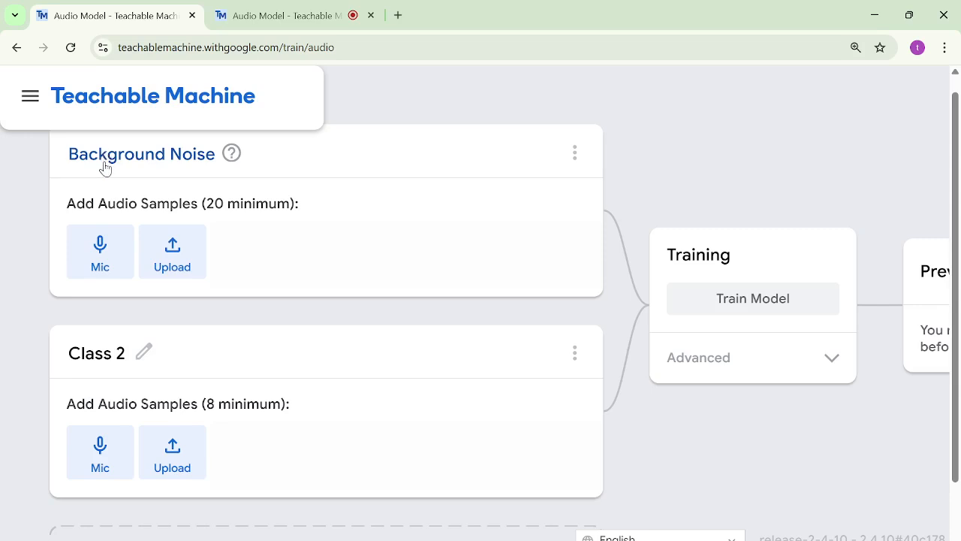
- Record 20 seconds of microphone audio for the Background Noise class and extract the samples
{"action": "left_click", "coordinate": [84, 264]}
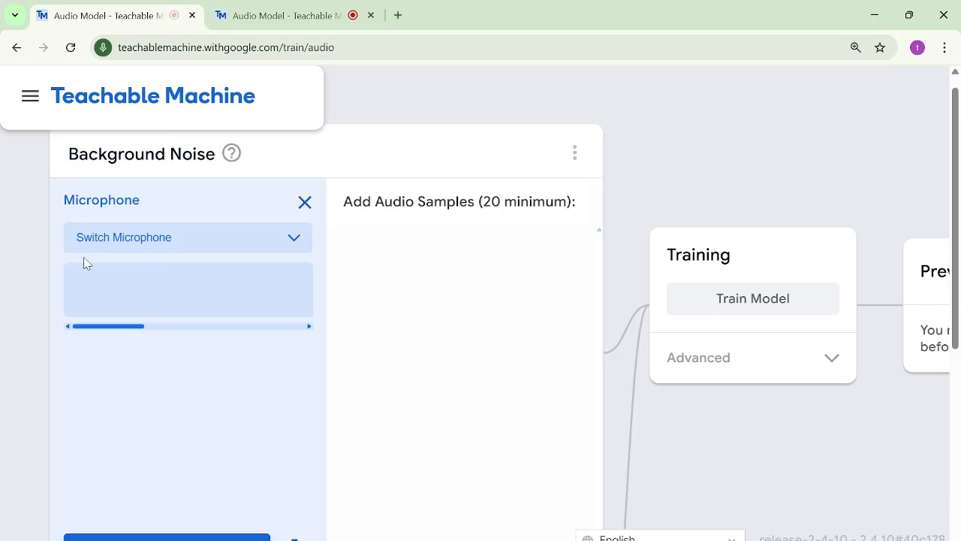
{"action": "left_click", "coordinate": [304, 202]}
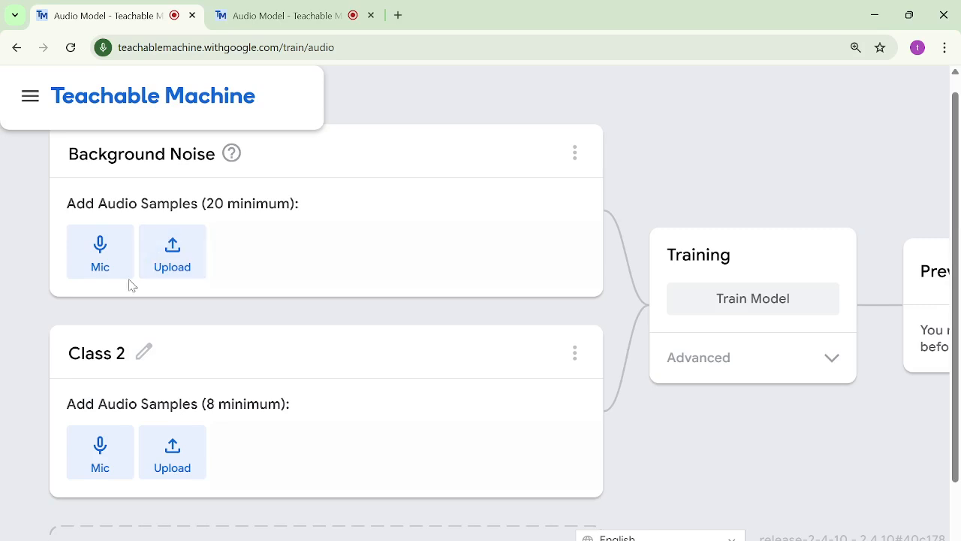
{"action": "left_click", "coordinate": [113, 242]}
{"action": "scroll", "coordinate": [115, 242], "scroll_direction": "down", "scroll_amount": 3}
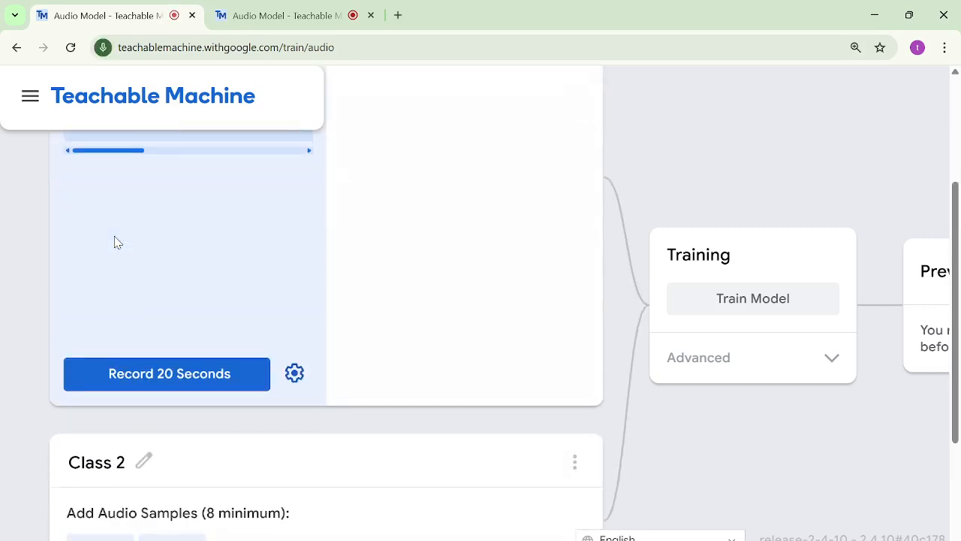
{"action": "left_click", "coordinate": [132, 383]}
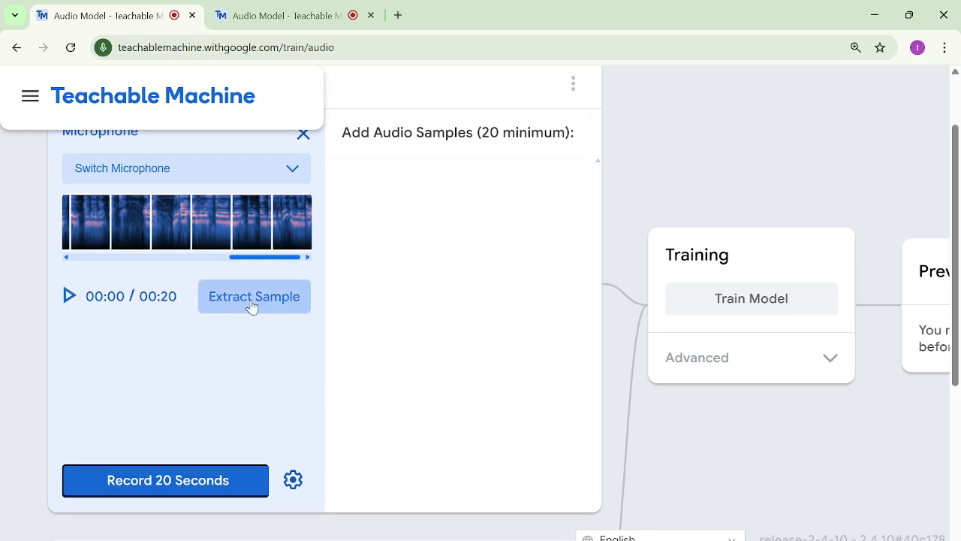
{"action": "left_click", "coordinate": [251, 306]}
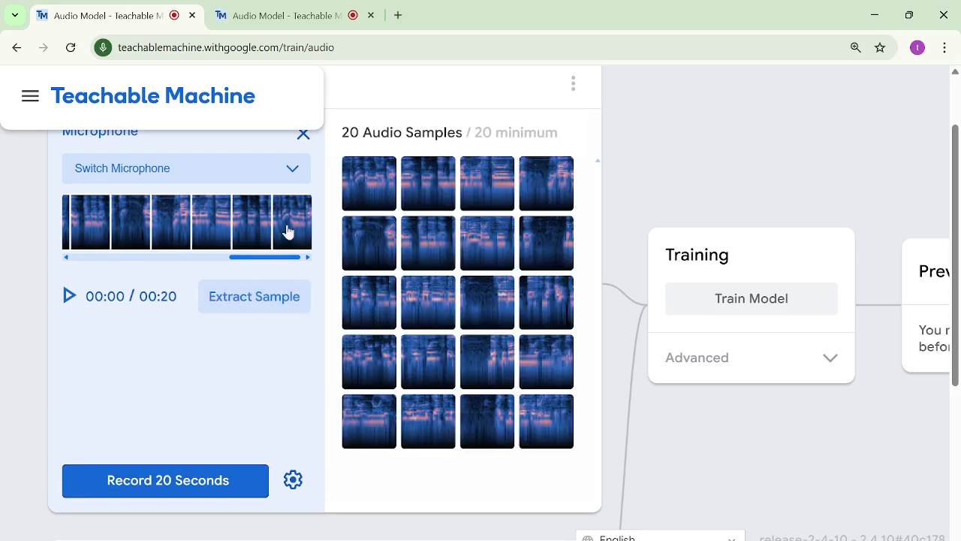
- Rename Class 2 as Hello
{"action": "mouse_move", "coordinate": [422, 350]}
{"action": "scroll", "coordinate": [422, 350], "scroll_direction": "down", "scroll_amount": 3}
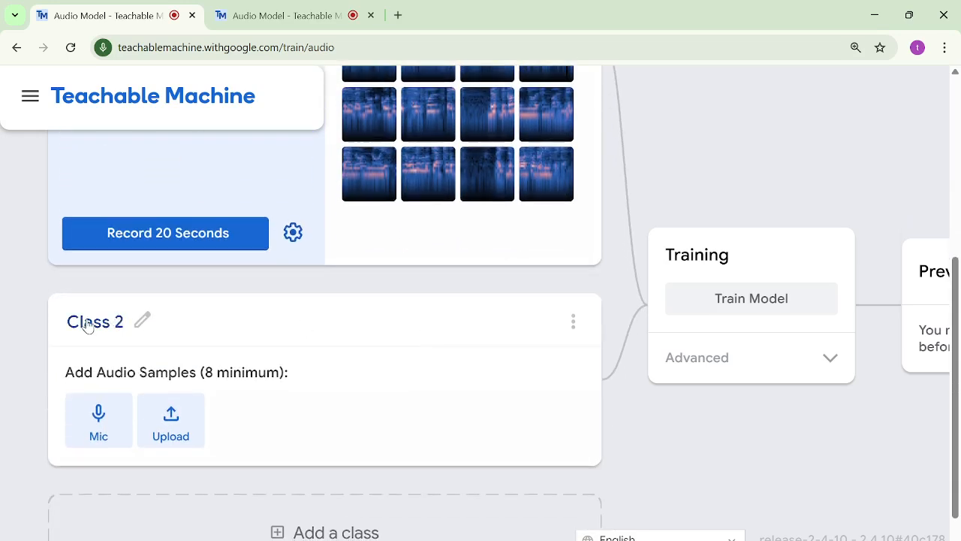
{"action": "left_click", "coordinate": [90, 324]}
{"action": "type", "text": "Hello"}
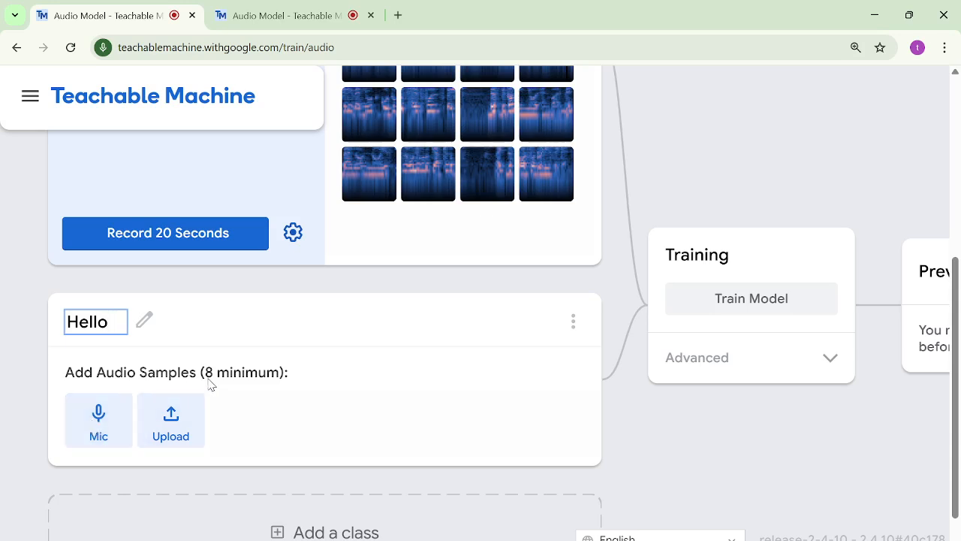
- Record four 2-second microphone clips for the Hello class, extracting the samples from each clip
{"action": "scroll", "coordinate": [211, 385], "scroll_direction": "down", "scroll_amount": 1}
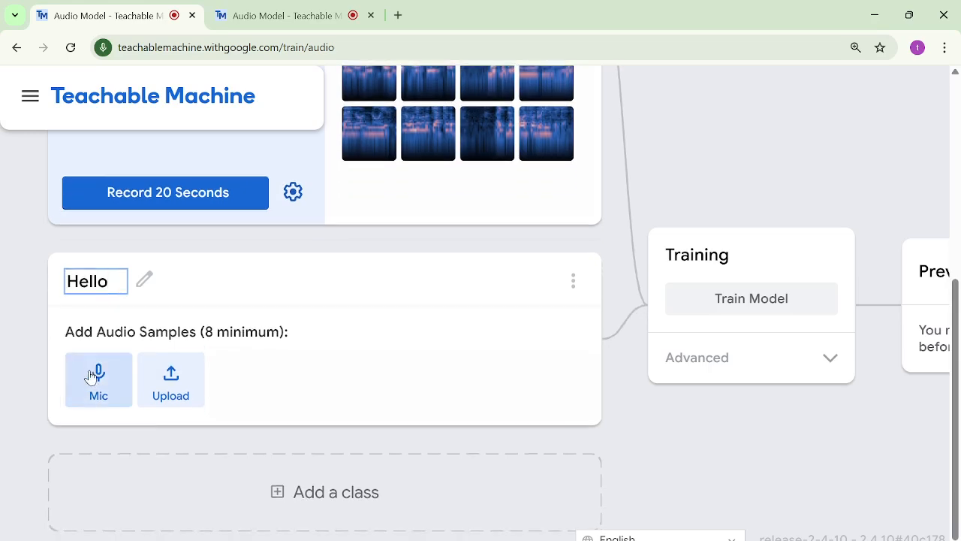
{"action": "left_click", "coordinate": [93, 378]}
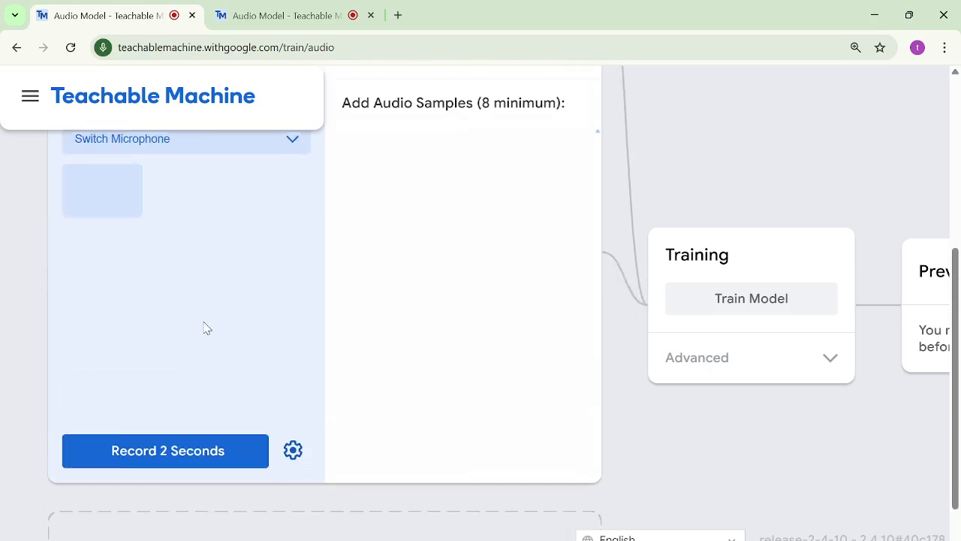
{"action": "left_click", "coordinate": [155, 456]}
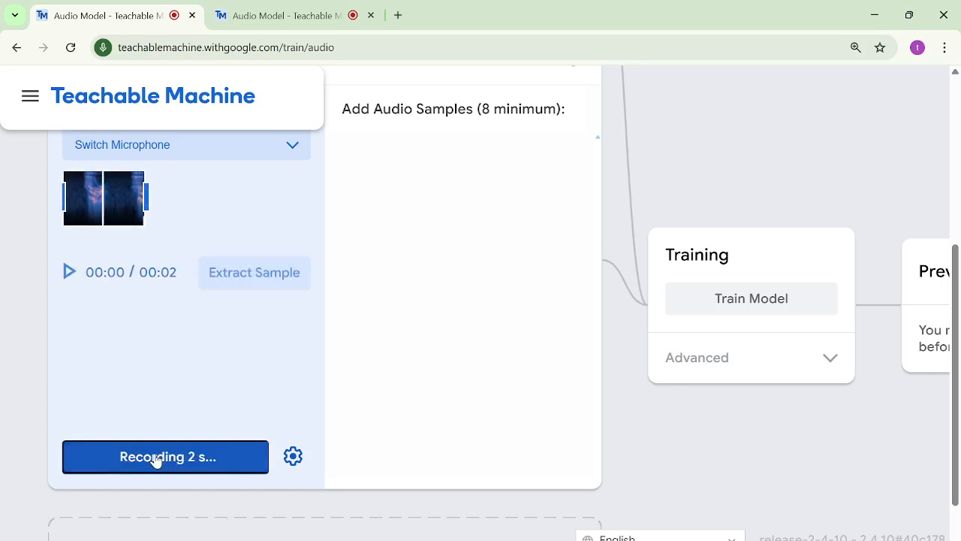
{"action": "left_click", "coordinate": [283, 272]}
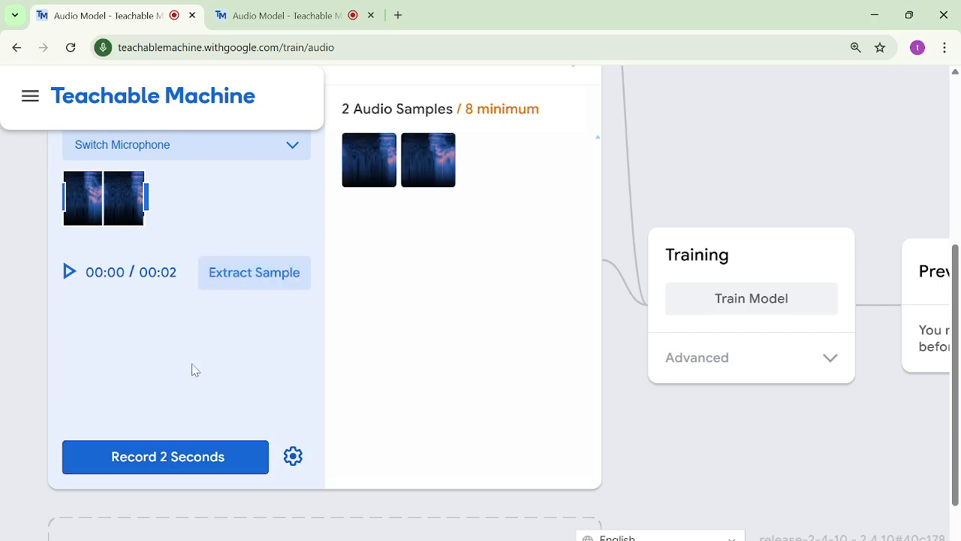
{"action": "left_click", "coordinate": [168, 460]}
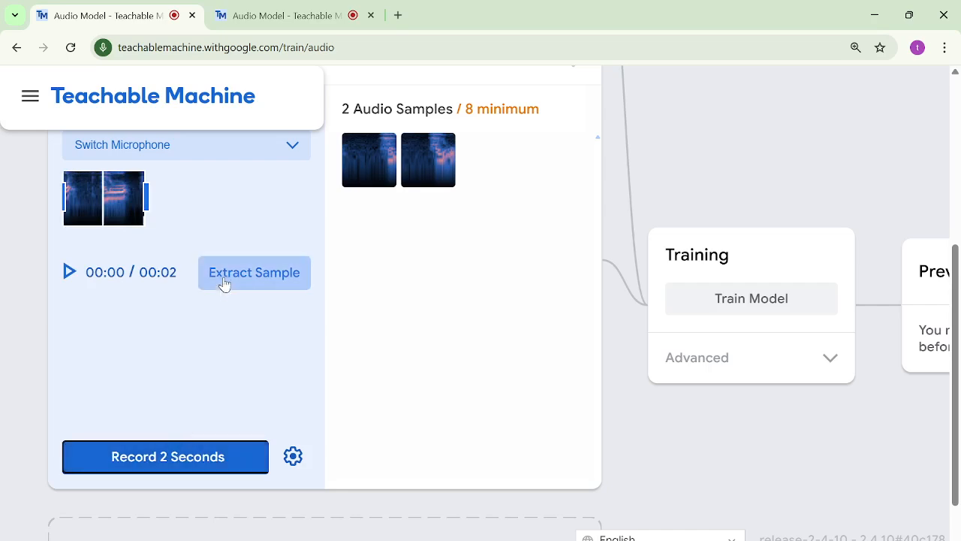
{"action": "left_click", "coordinate": [225, 291]}
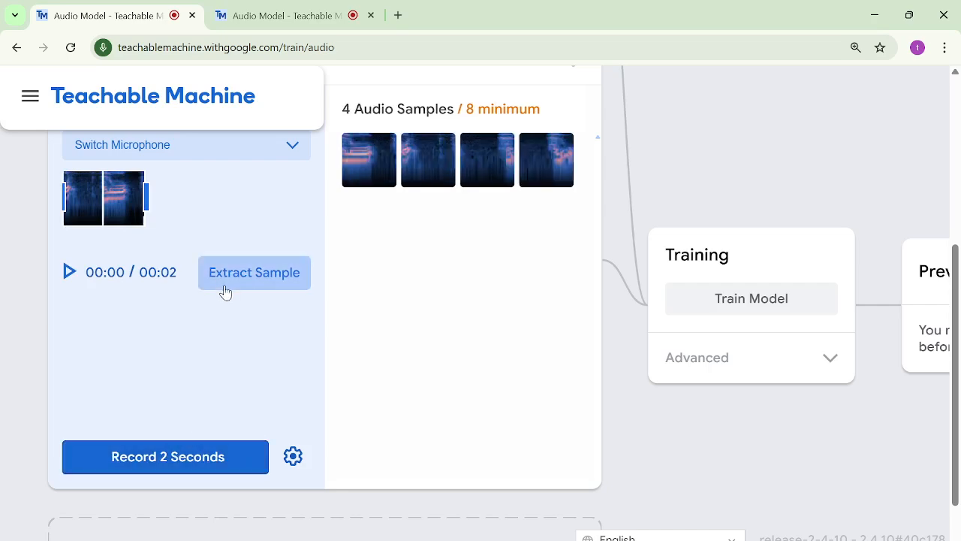
{"action": "left_click", "coordinate": [144, 458]}
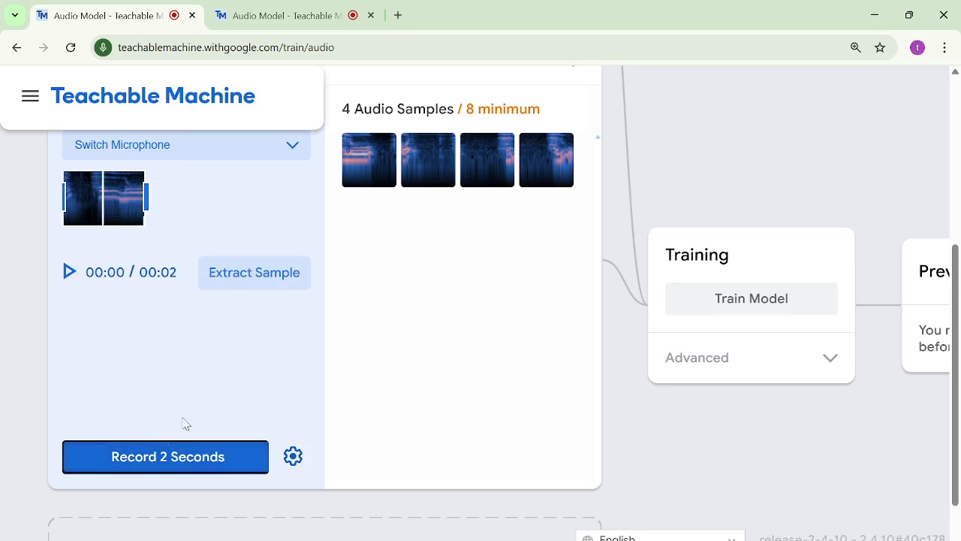
{"action": "left_click", "coordinate": [282, 273]}
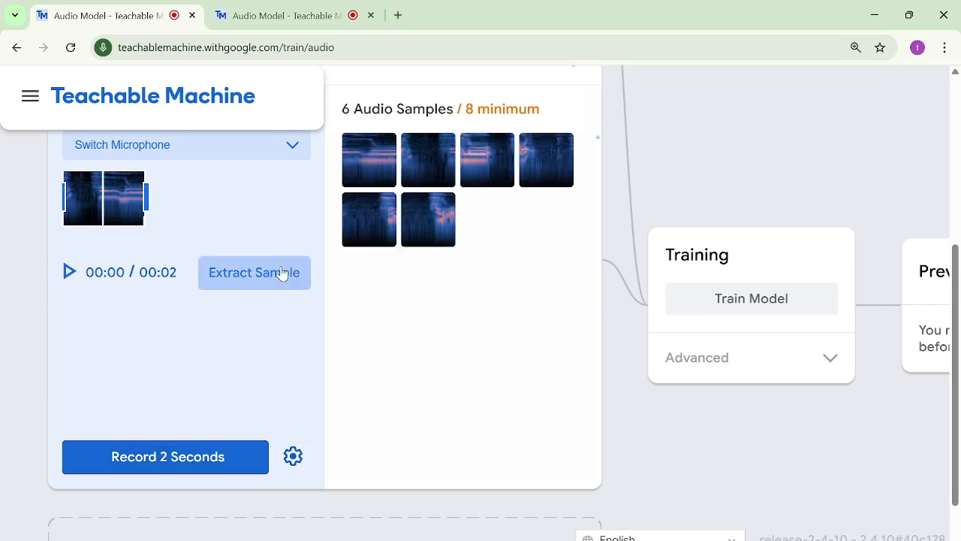
{"action": "left_click", "coordinate": [177, 470]}
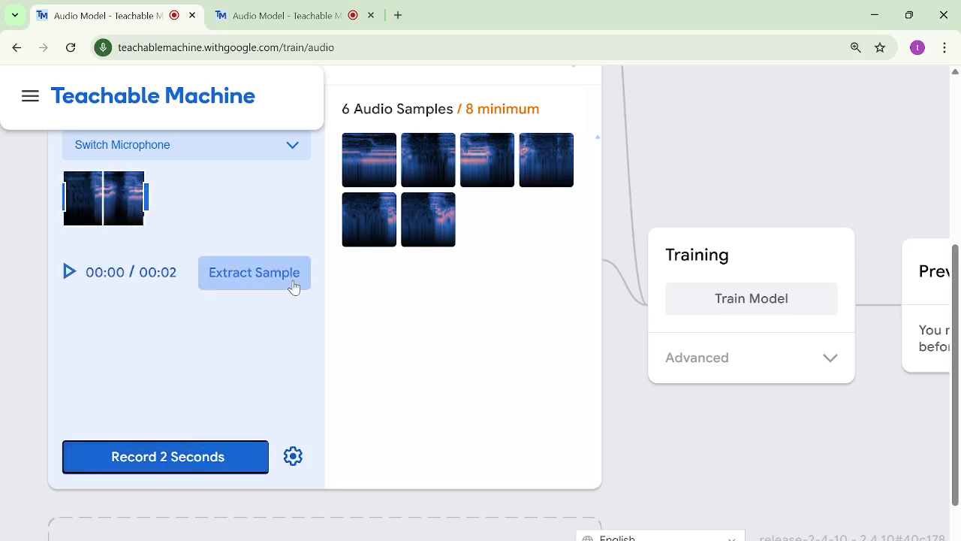
{"action": "left_click", "coordinate": [293, 286]}
- Add a third class and name it Bye
{"action": "scroll", "coordinate": [293, 286], "scroll_direction": "down", "scroll_amount": 1}
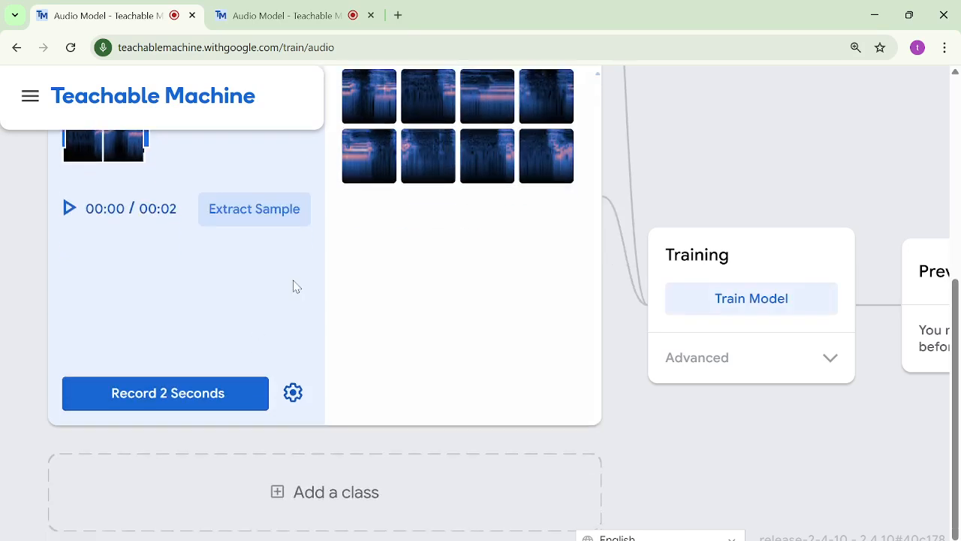
{"action": "left_click", "coordinate": [291, 518]}
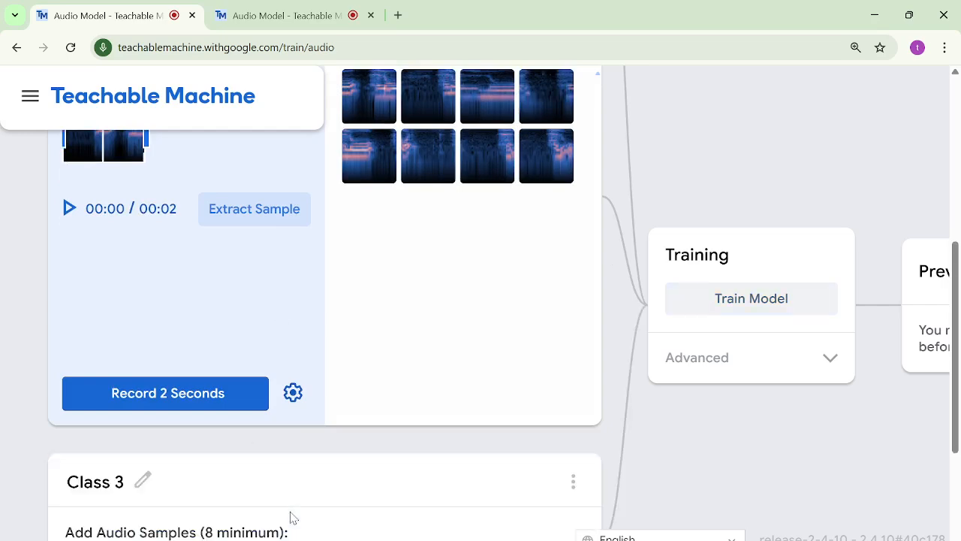
{"action": "scroll", "coordinate": [245, 383], "scroll_direction": "down", "scroll_amount": 3}
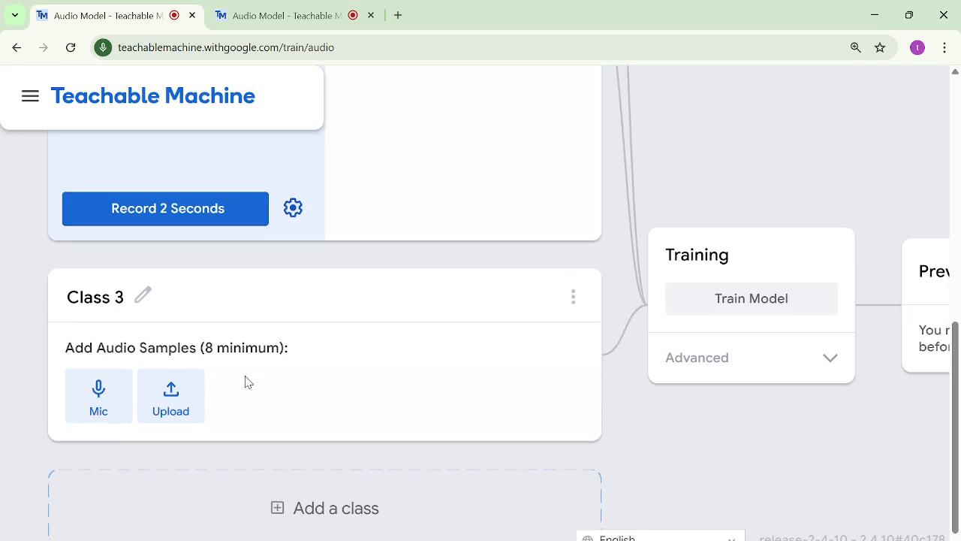
{"action": "left_click", "coordinate": [118, 299]}
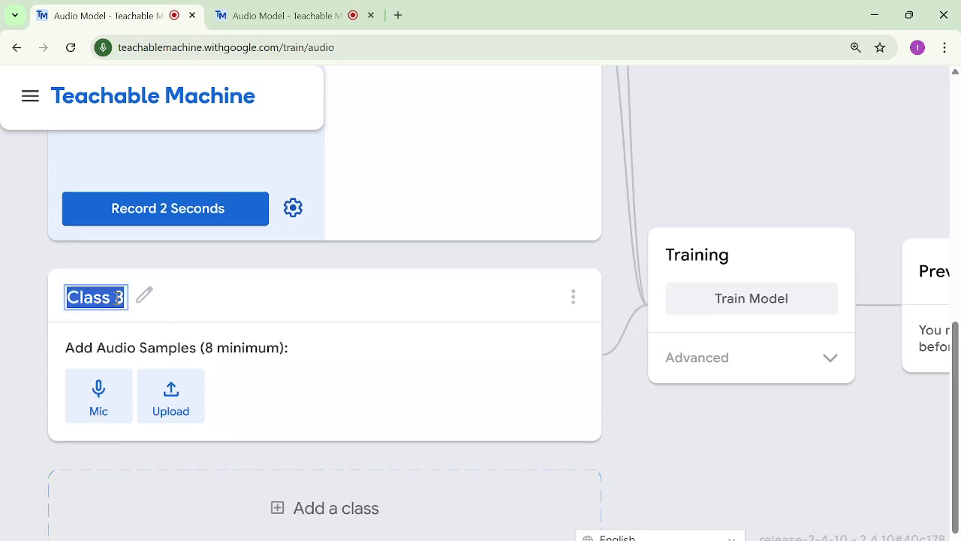
{"action": "type", "text": "He"}
{"action": "key", "text": "BackSpace"}
{"action": "key", "text": "BackSpace"}
{"action": "type", "text": "By"}
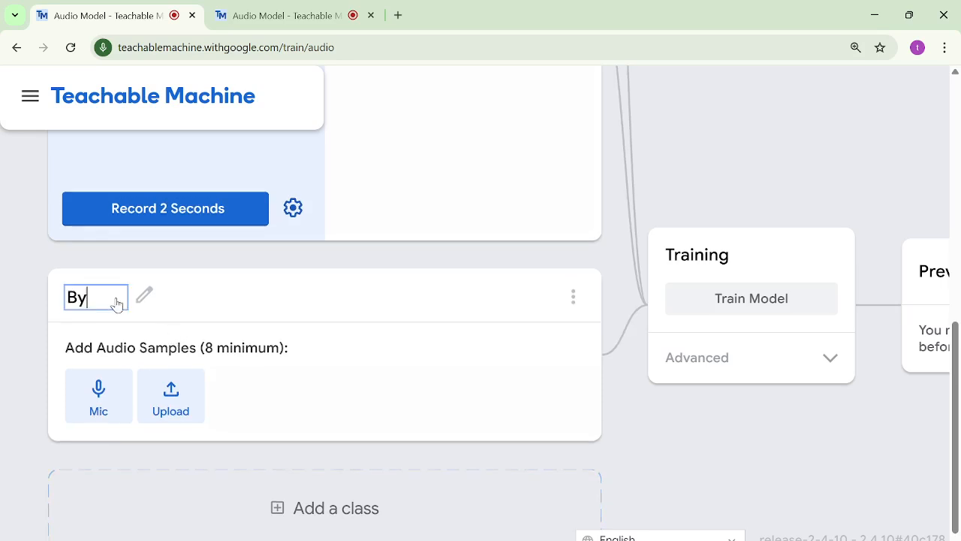
{"action": "type", "text": "e"}
- Record four 2-second microphone clips for the Bye class, extracting the samples from each one
{"action": "scroll", "coordinate": [99, 377], "scroll_direction": "down", "scroll_amount": 1}
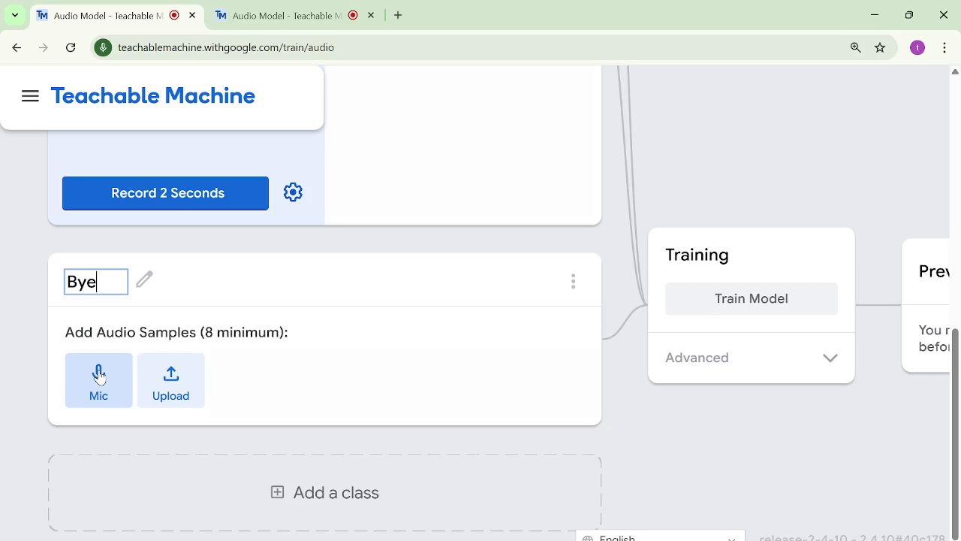
{"action": "left_click", "coordinate": [111, 390]}
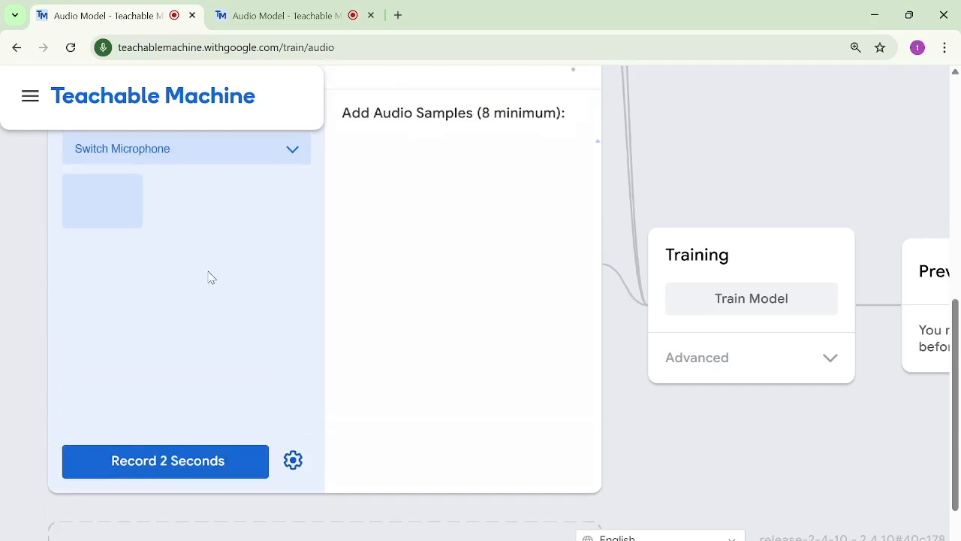
{"action": "left_click", "coordinate": [180, 473]}
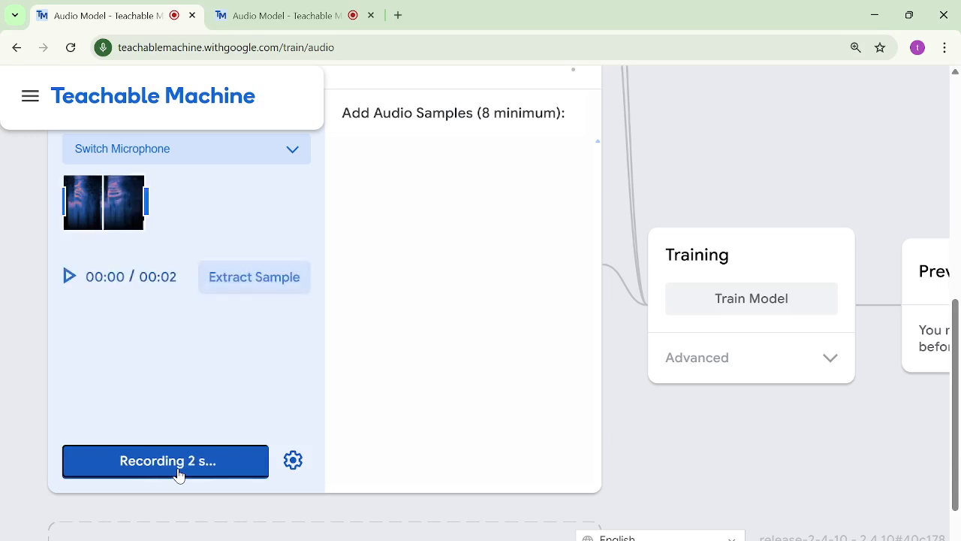
{"action": "left_click", "coordinate": [257, 289]}
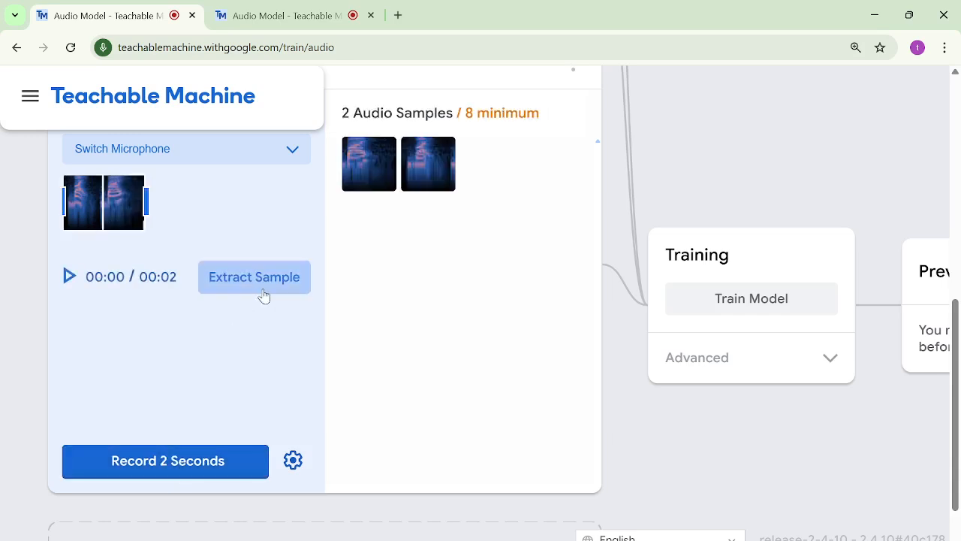
{"action": "left_click", "coordinate": [170, 466]}
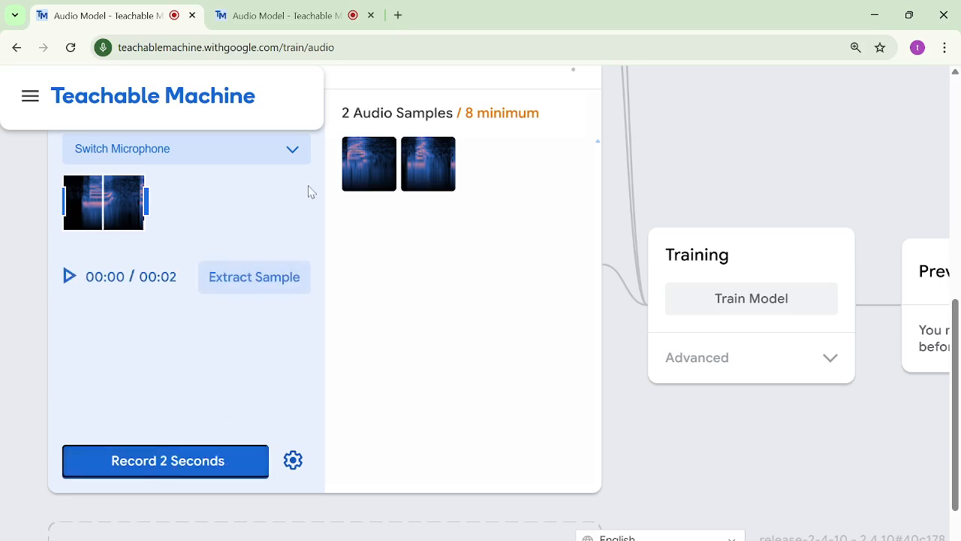
{"action": "left_click", "coordinate": [263, 289]}
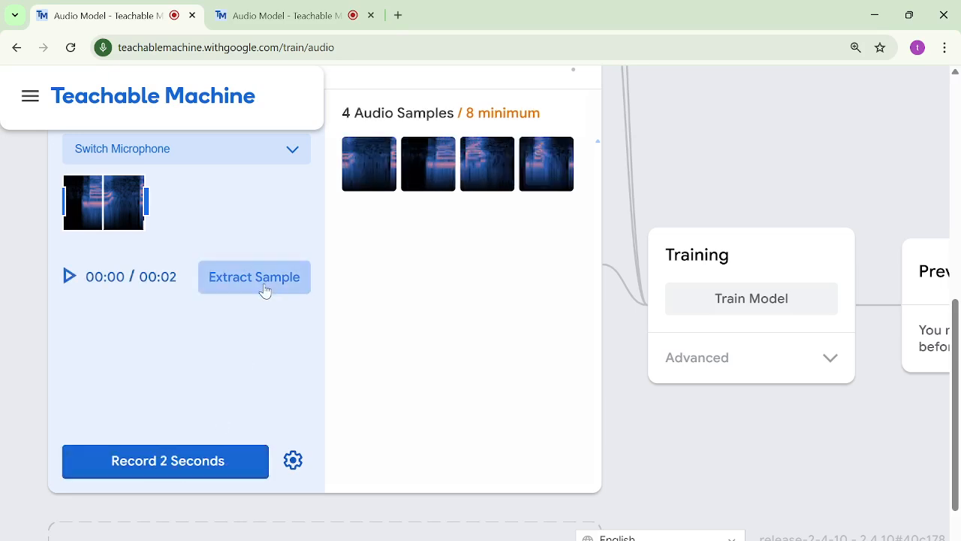
{"action": "left_click", "coordinate": [144, 469]}
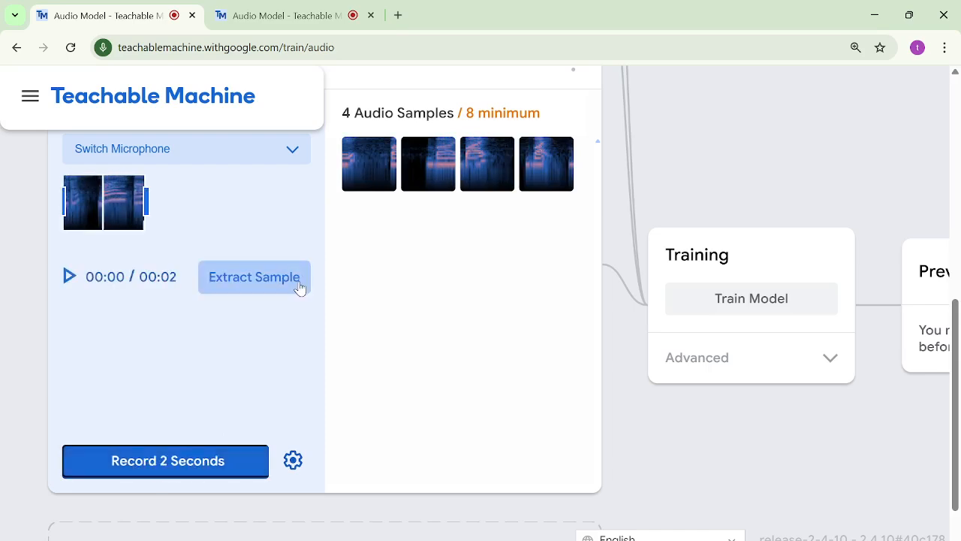
{"action": "left_click", "coordinate": [296, 284]}
{"action": "left_click", "coordinate": [144, 472]}
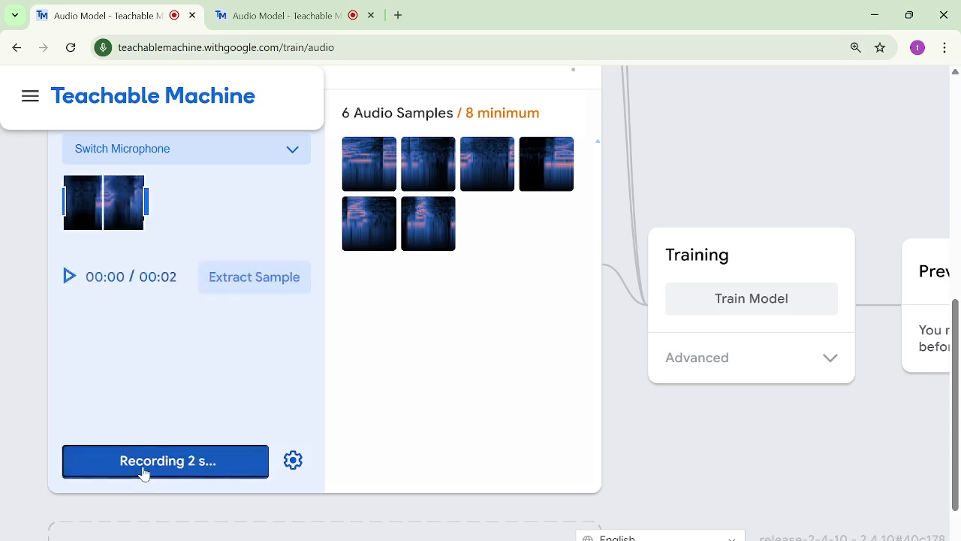
{"action": "left_click", "coordinate": [275, 284]}
{"action": "scroll", "coordinate": [276, 283], "scroll_direction": "up", "scroll_amount": 7}
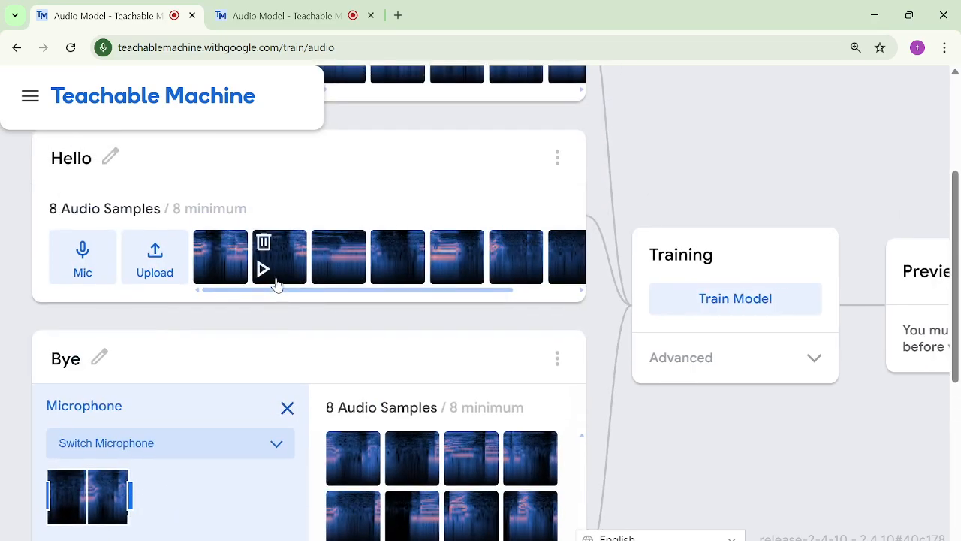
{"action": "scroll", "coordinate": [276, 283], "scroll_direction": "down", "scroll_amount": 2}
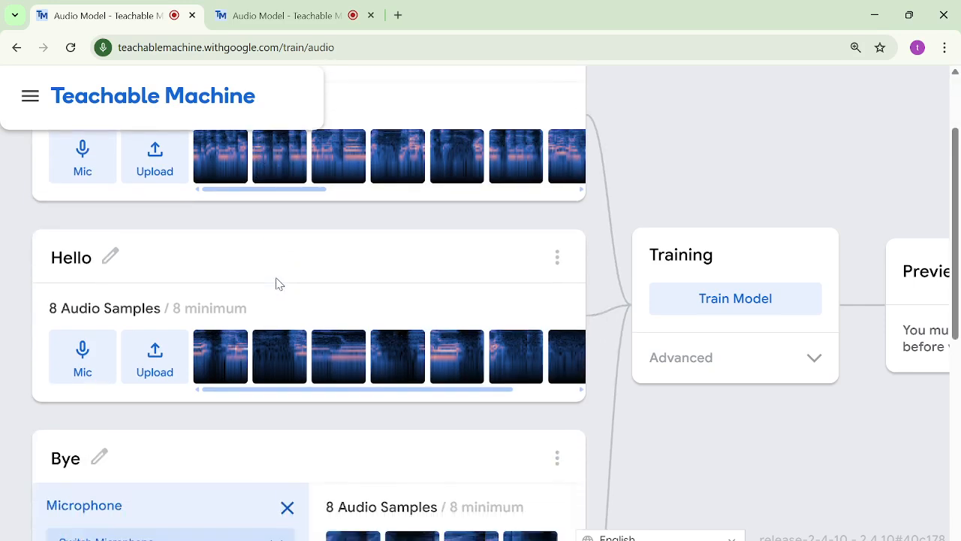
{"action": "scroll", "coordinate": [275, 283], "scroll_direction": "up", "scroll_amount": 2}
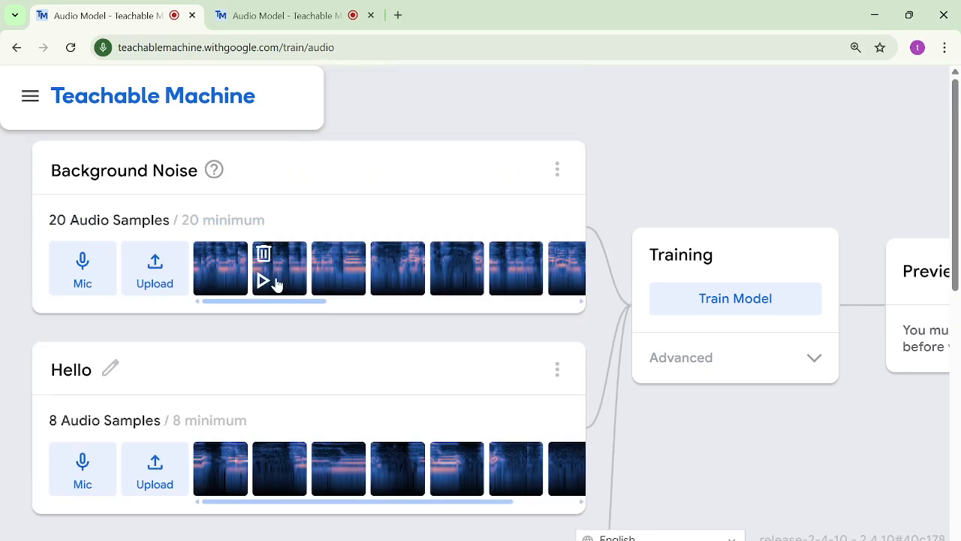
{"action": "scroll", "coordinate": [275, 283], "scroll_direction": "down", "scroll_amount": 2}
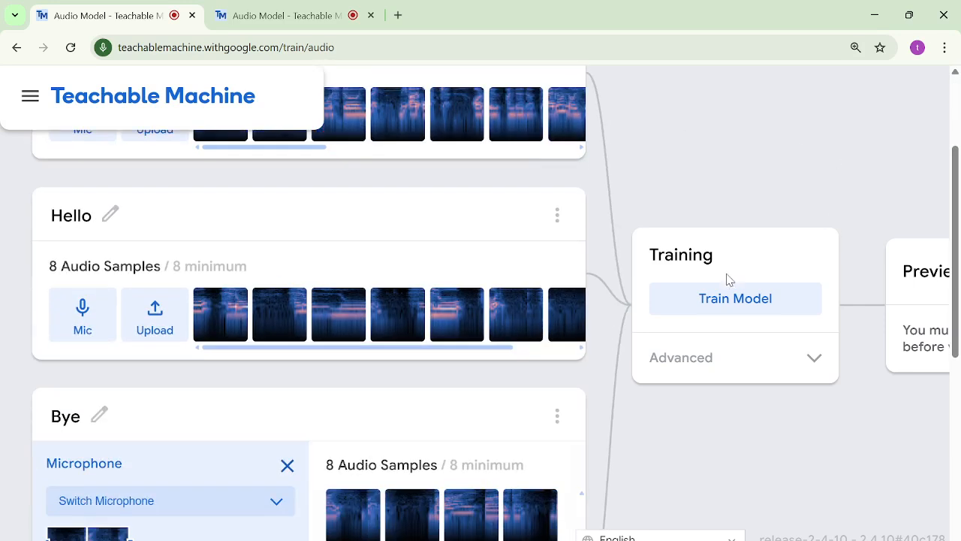
- Train the audio model on the three classes and check the live microphone predictions for Background Noise, Hello and Bye in the preview
{"action": "left_click", "coordinate": [689, 306]}
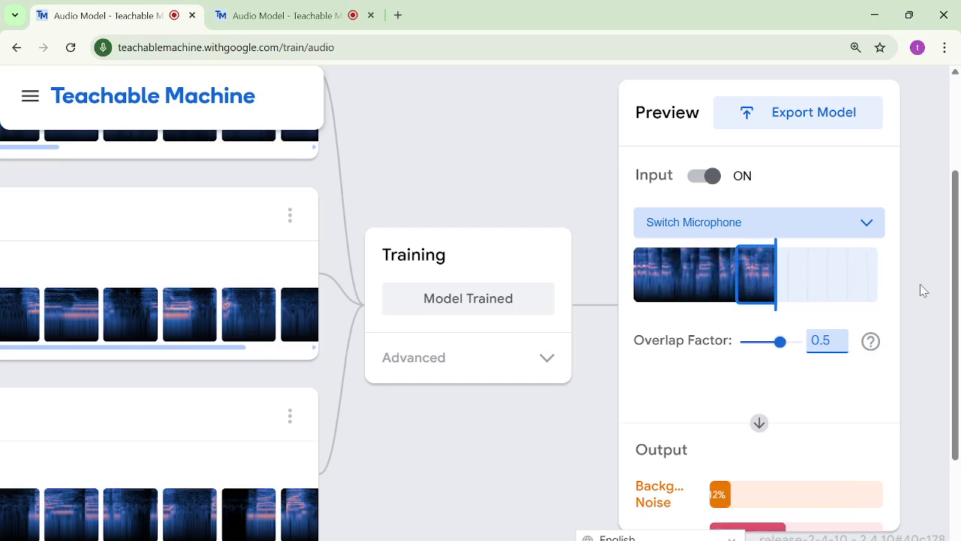
{"action": "scroll", "coordinate": [923, 290], "scroll_direction": "down", "scroll_amount": 2}
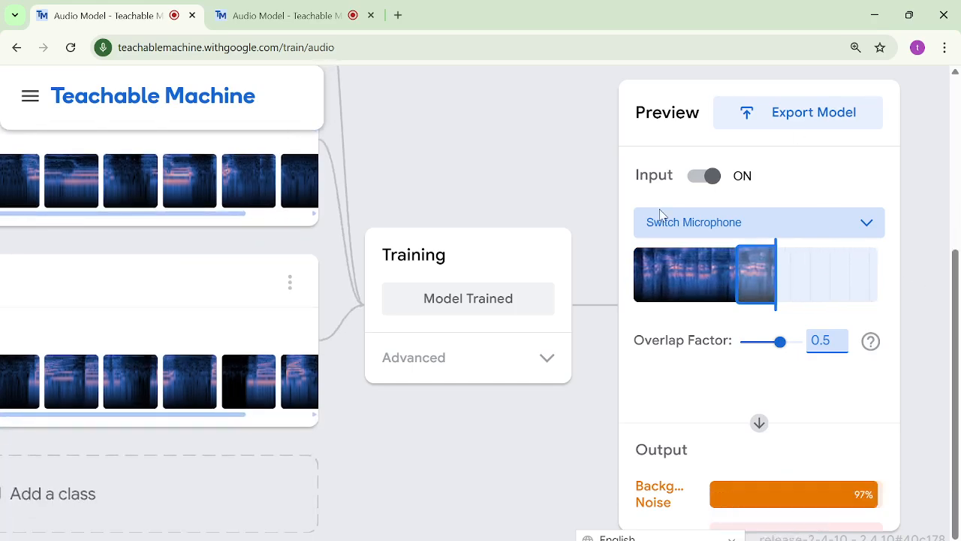
{"action": "scroll", "coordinate": [657, 217], "scroll_direction": "down", "scroll_amount": 1}
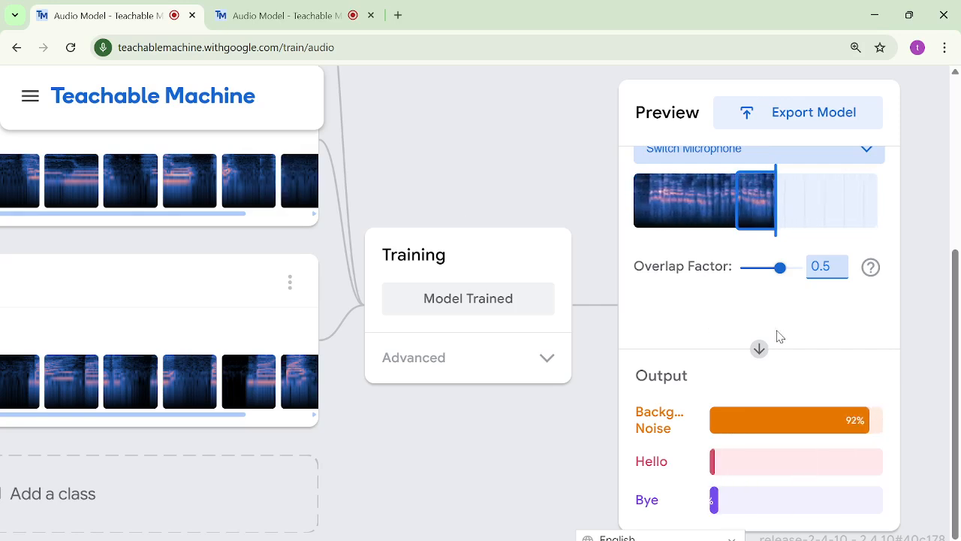
{"action": "scroll", "coordinate": [777, 336], "scroll_direction": "up", "scroll_amount": 2}
{"action": "scroll", "coordinate": [776, 337], "scroll_direction": "down", "scroll_amount": 1}
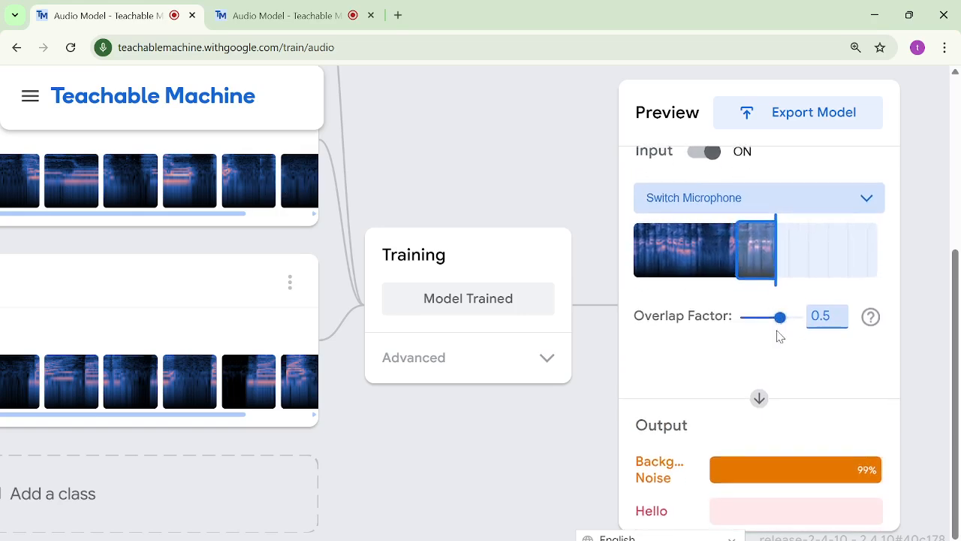
{"action": "scroll", "coordinate": [778, 336], "scroll_direction": "up", "scroll_amount": 1}
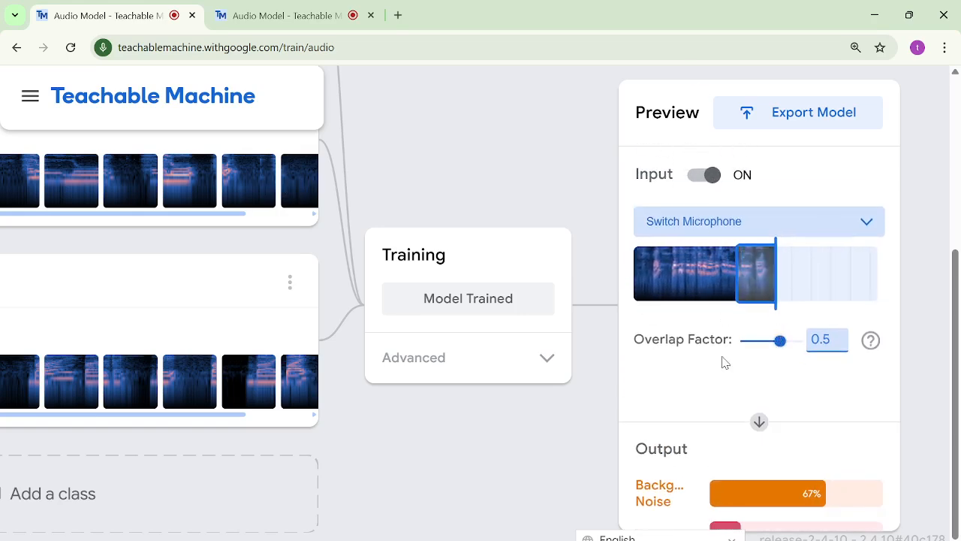
{"action": "scroll", "coordinate": [725, 363], "scroll_direction": "down", "scroll_amount": 3}
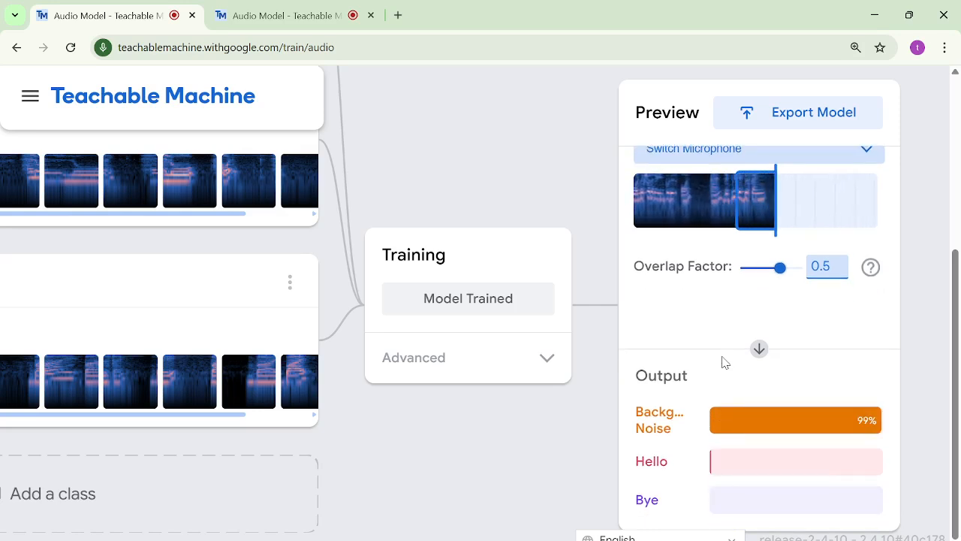